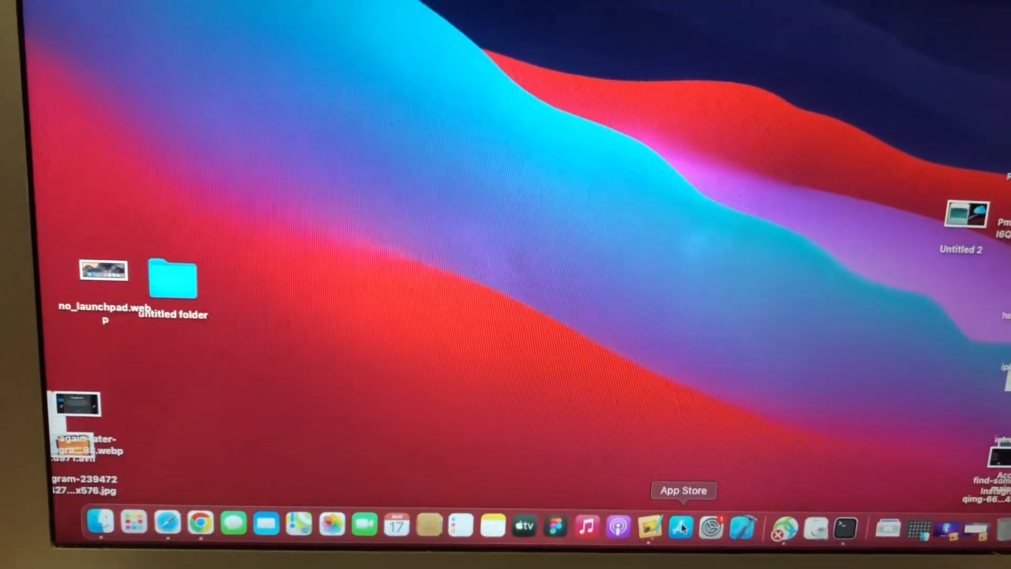
Launch App Store from the Dock, landing on its Updates page.
click(677, 545)
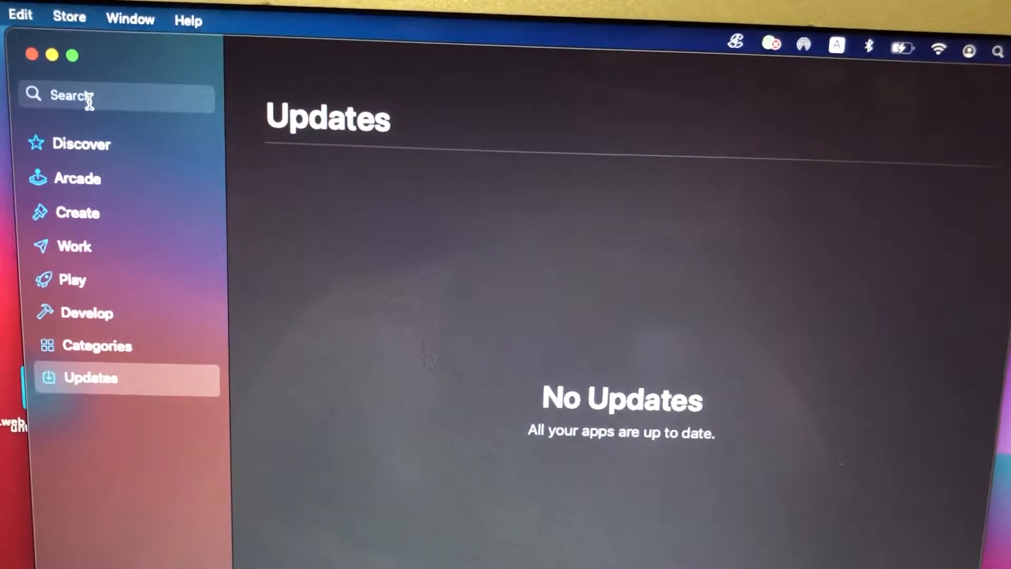
Search the store for "xcode clean" to list DevCleaner for Xcode and Xcode.
click(96, 102)
text(xc)
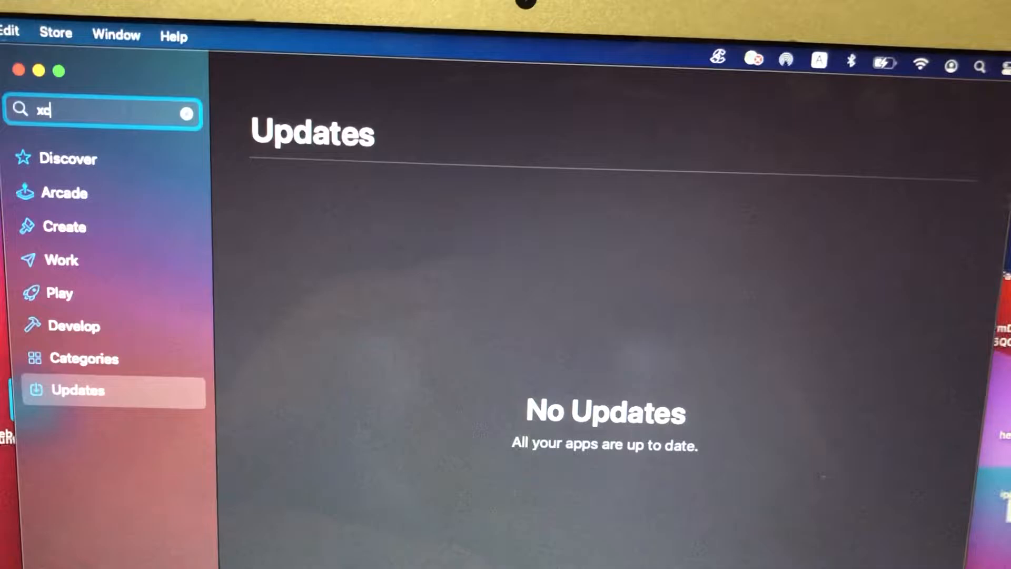
text(ode cl)
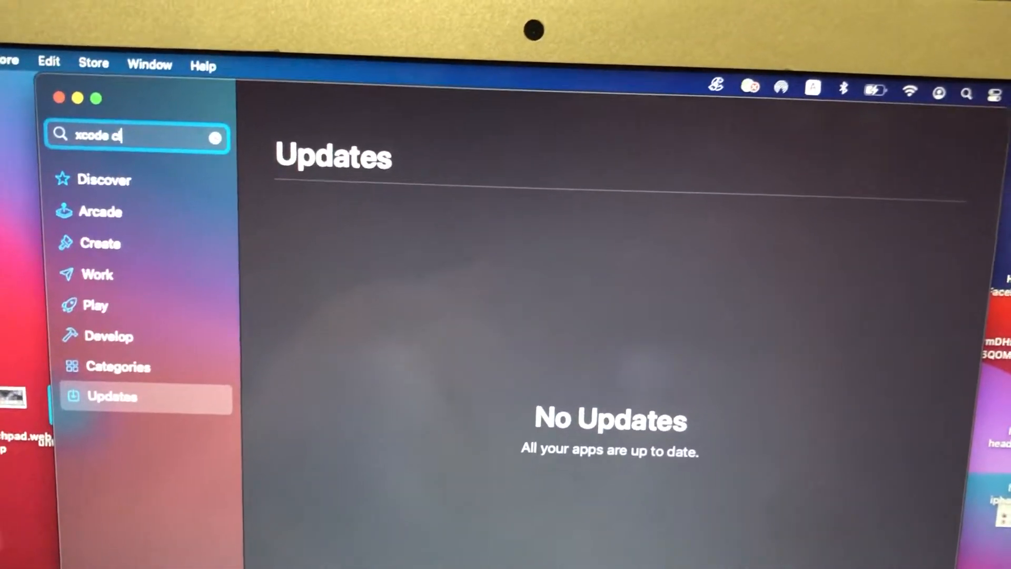
text(ean)
key(Return)
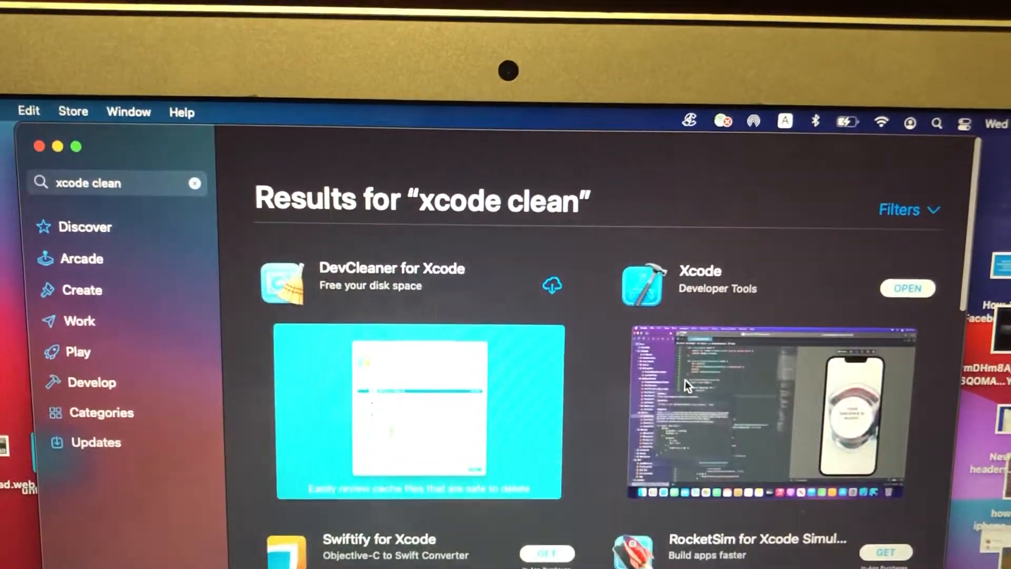
scroll(686, 381, down, 3)
scroll(691, 383, down, 4)
scroll(696, 385, down, 2)
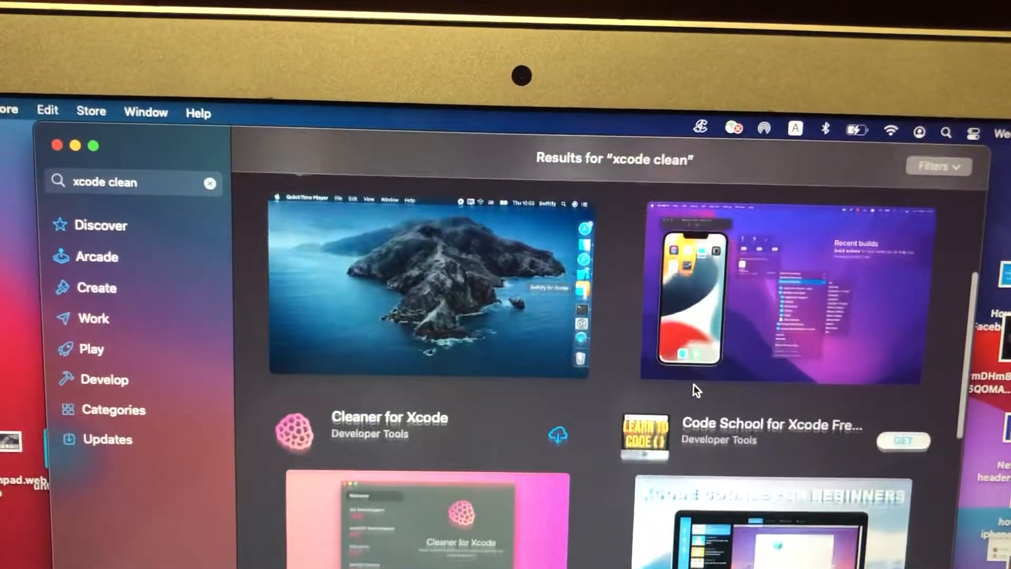
scroll(694, 385, down, 2)
scroll(693, 386, down, 2)
scroll(695, 385, down, 3)
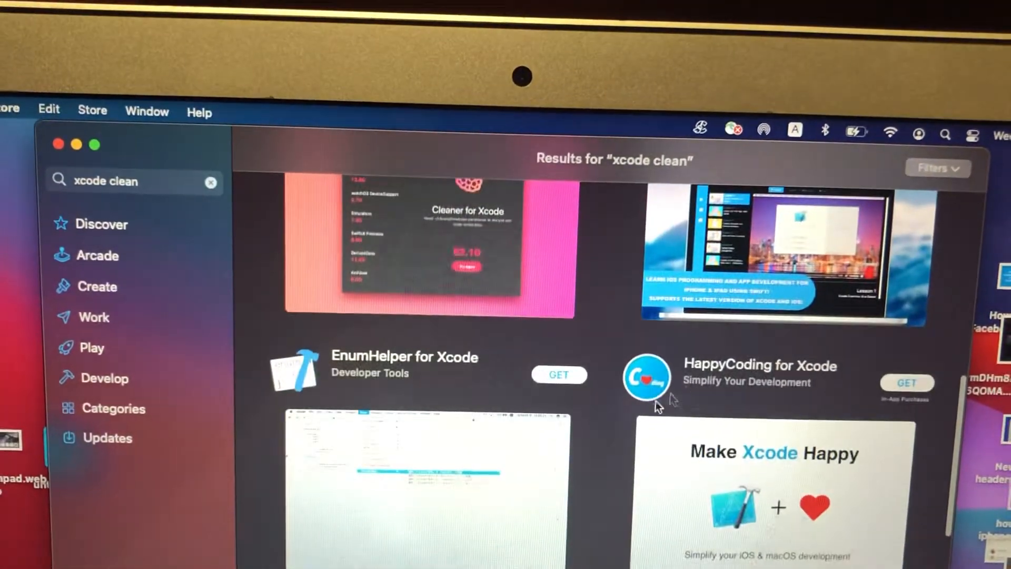
scroll(576, 443, down, 5)
scroll(577, 445, down, 1)
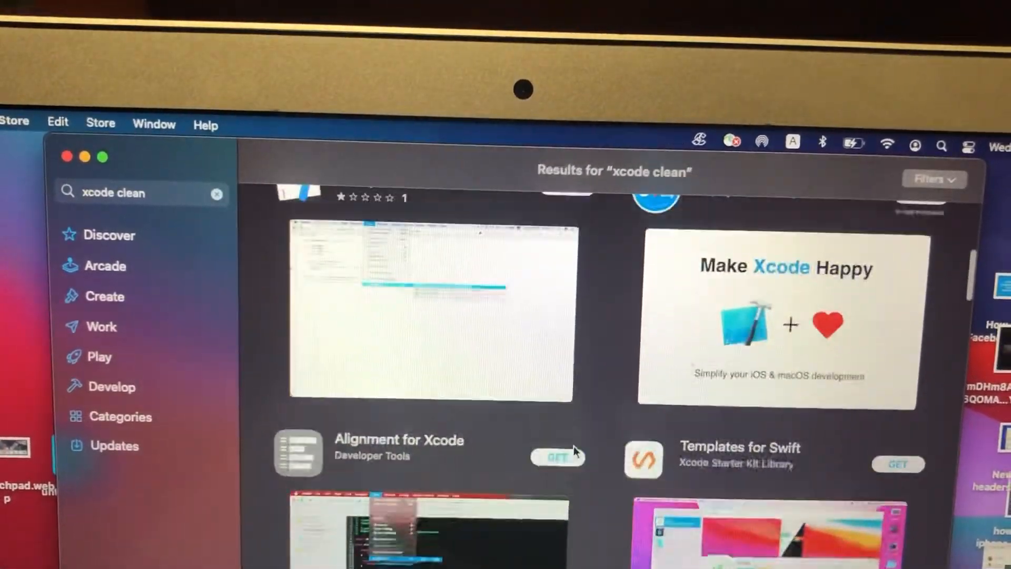
scroll(573, 446, down, 3)
scroll(572, 450, down, 3)
scroll(561, 503, up, 3)
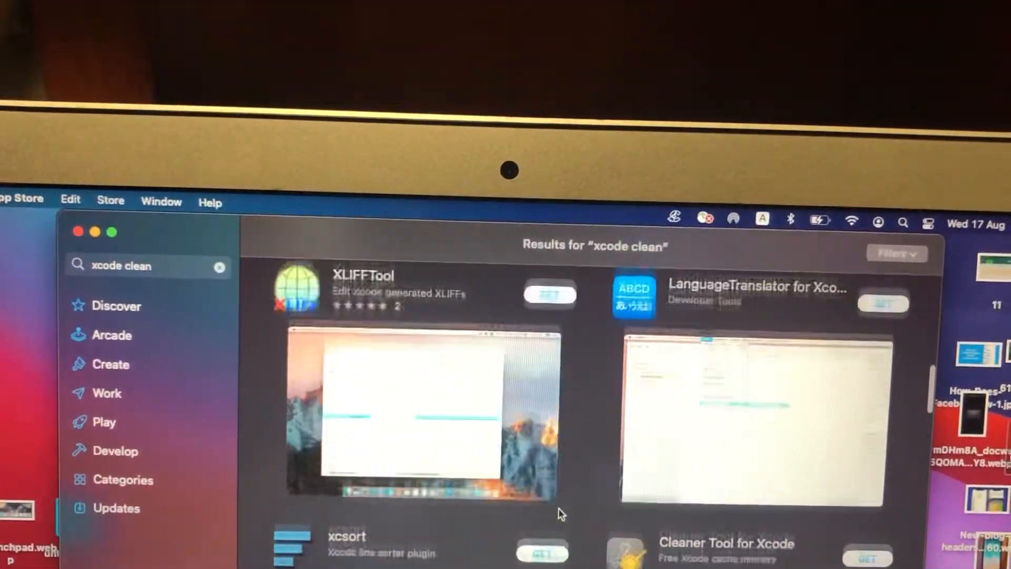
scroll(559, 508, up, 1)
scroll(557, 513, down, 3)
scroll(573, 491, down, 1)
scroll(564, 507, down, 3)
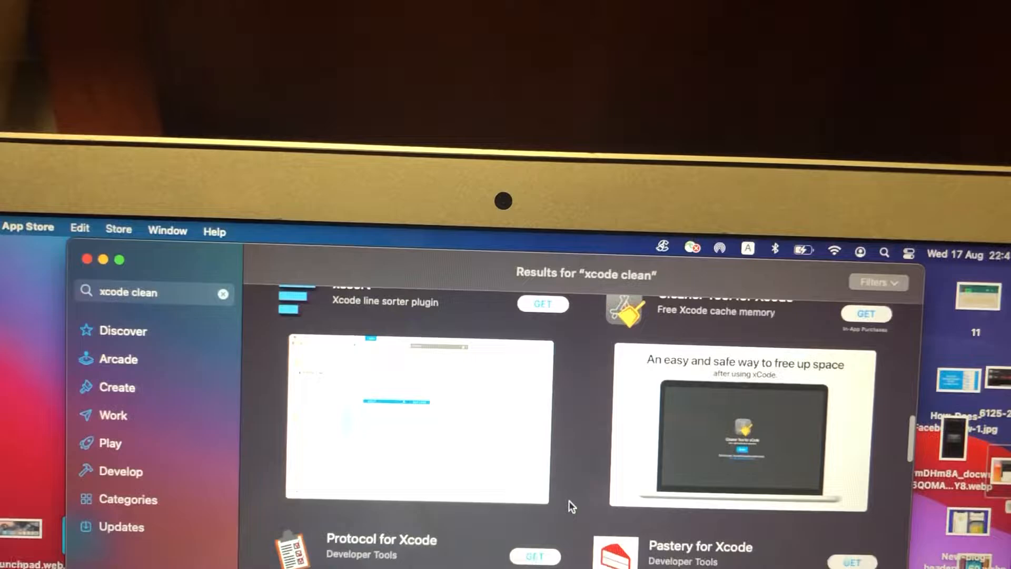
scroll(567, 504, down, 4)
scroll(566, 506, down, 3)
scroll(568, 507, down, 1)
scroll(569, 506, down, 1)
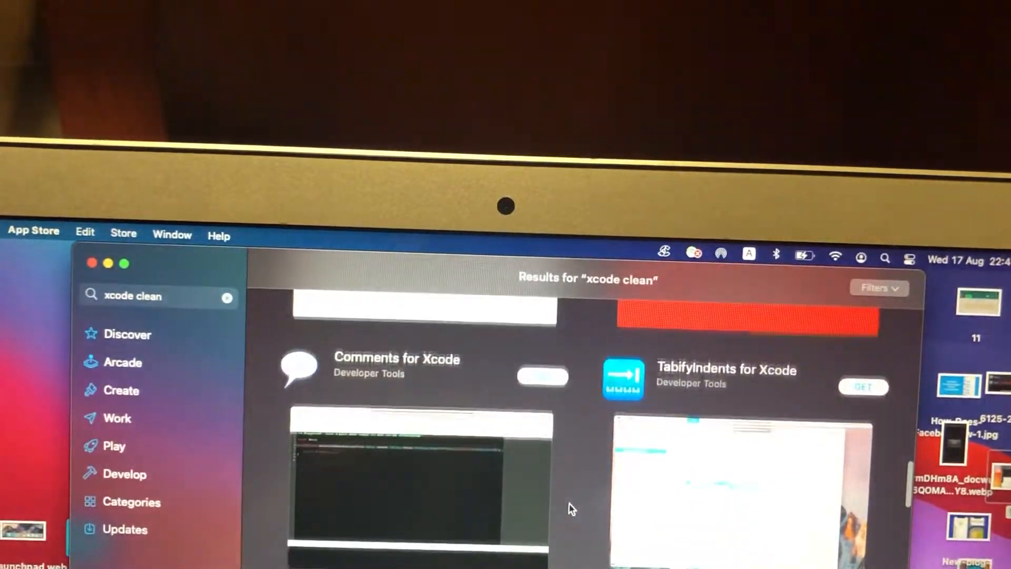
scroll(565, 510, down, 3)
scroll(571, 504, down, 2)
scroll(575, 503, down, 2)
scroll(572, 503, down, 2)
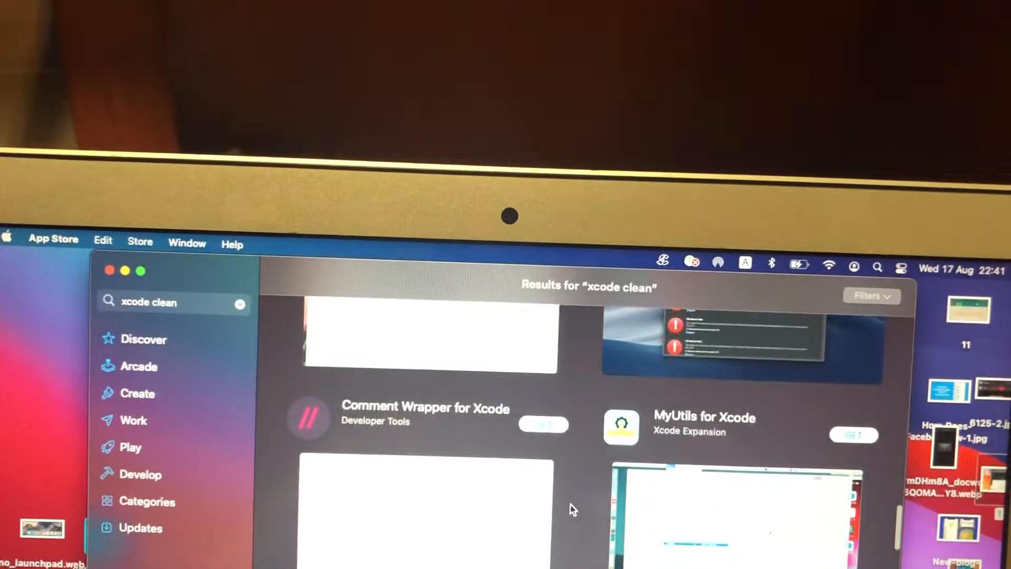
scroll(571, 506, down, 3)
scroll(571, 498, down, 3)
scroll(572, 495, down, 1)
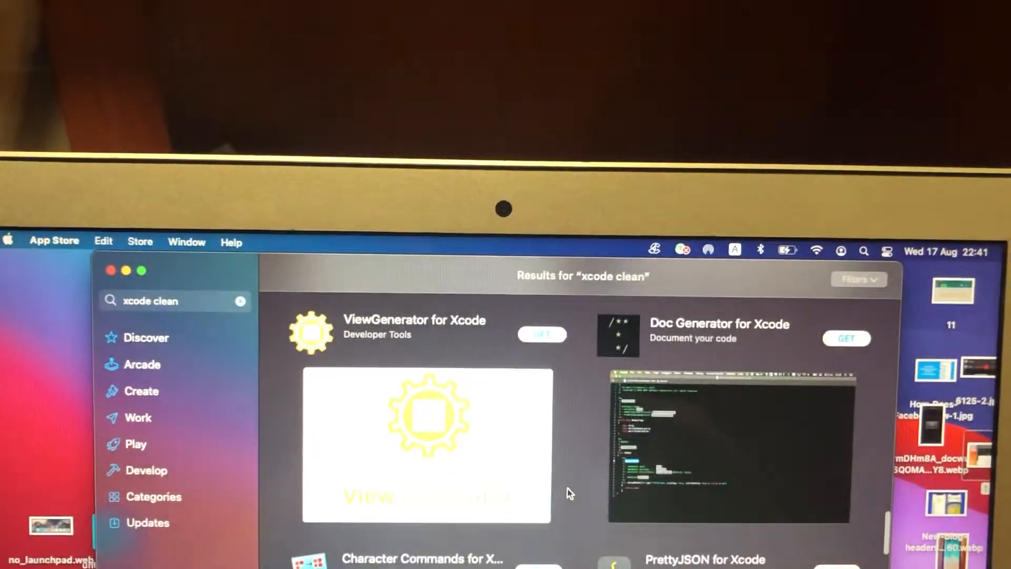
scroll(573, 493, down, 2)
scroll(573, 493, down, 3)
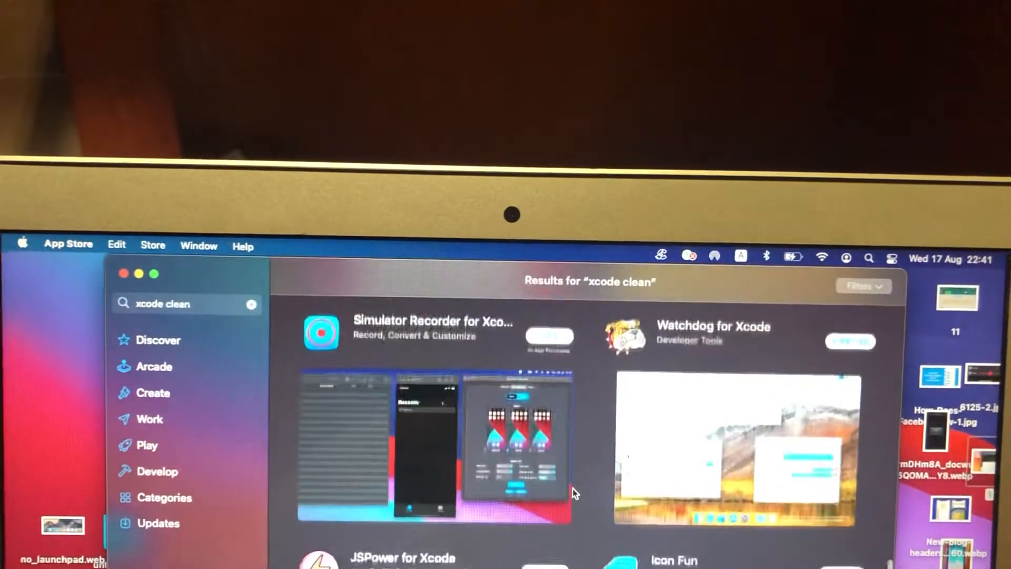
scroll(573, 491, down, 1)
scroll(575, 490, down, 3)
scroll(578, 486, down, 1)
scroll(577, 486, down, 3)
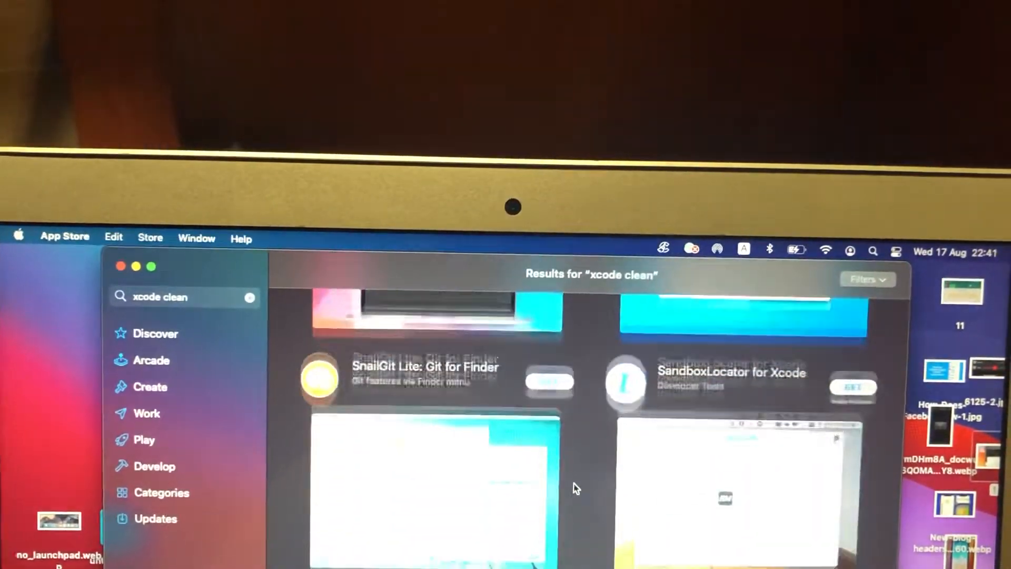
scroll(573, 485, down, 2)
scroll(553, 497, down, 2)
scroll(548, 504, down, 3)
scroll(547, 505, down, 3)
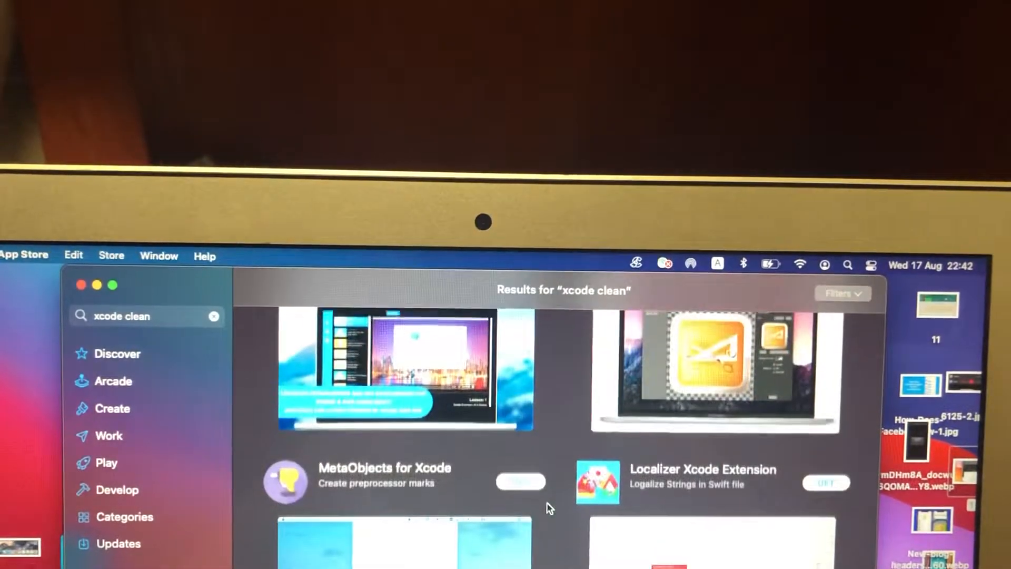
scroll(547, 504, down, 3)
scroll(548, 519, down, 3)
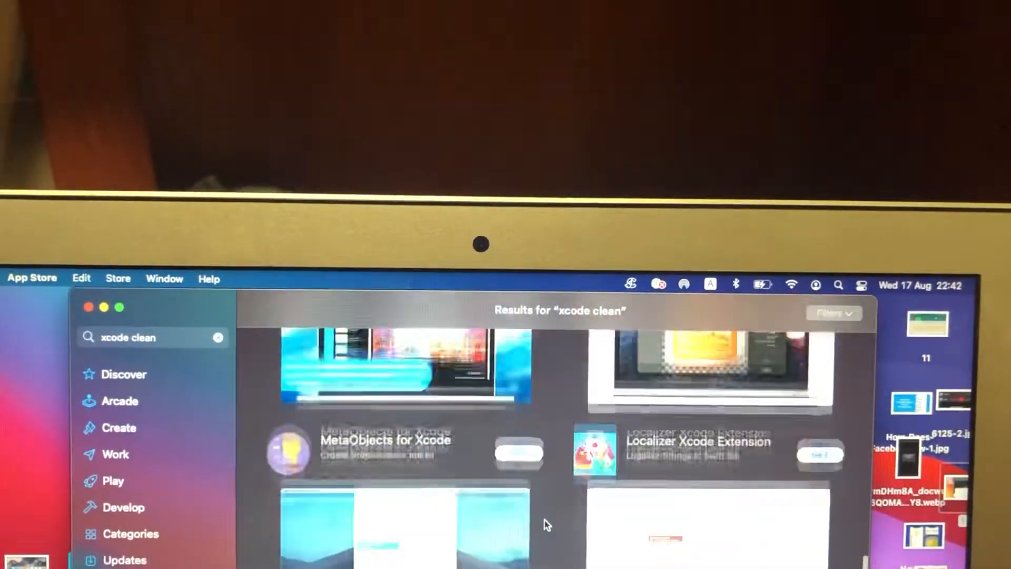
scroll(547, 522, down, 2)
scroll(545, 525, down, 3)
scroll(544, 529, down, 2)
scroll(544, 528, down, 3)
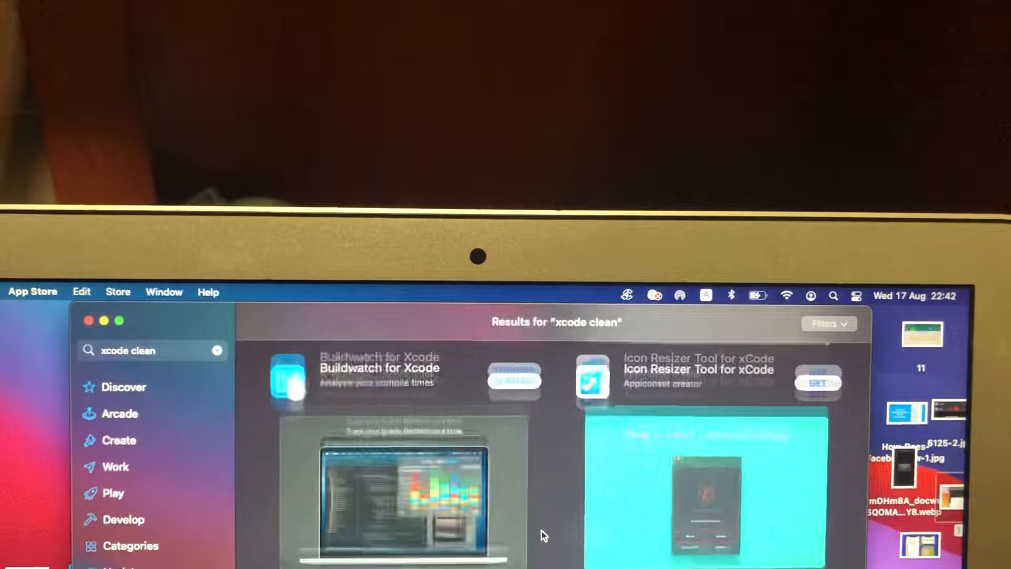
scroll(474, 490, down, 2)
scroll(288, 417, up, 2)
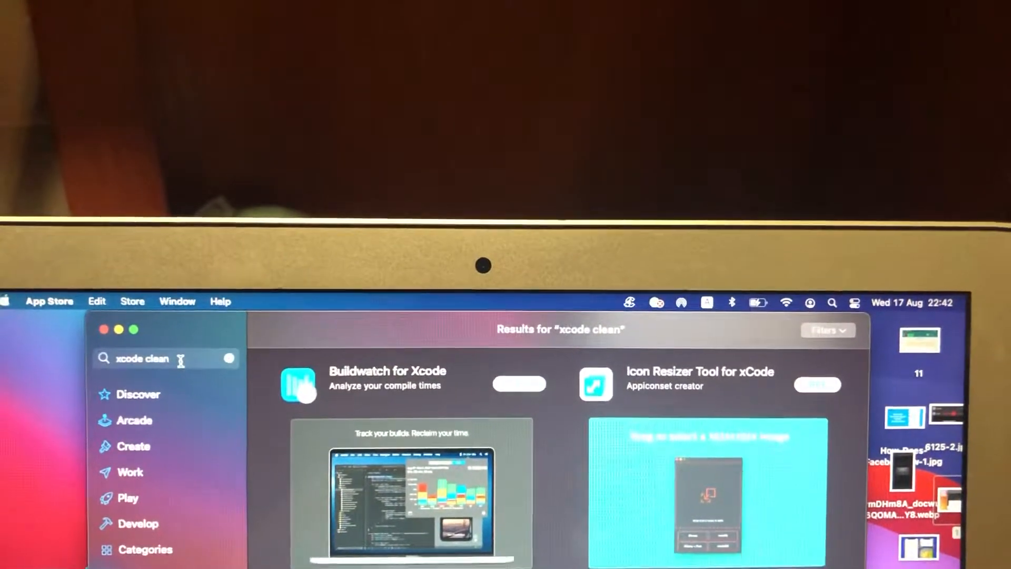
Resubmit the existing "xcode clean" query to reload the results from the top.
click(180, 360)
key(Return)
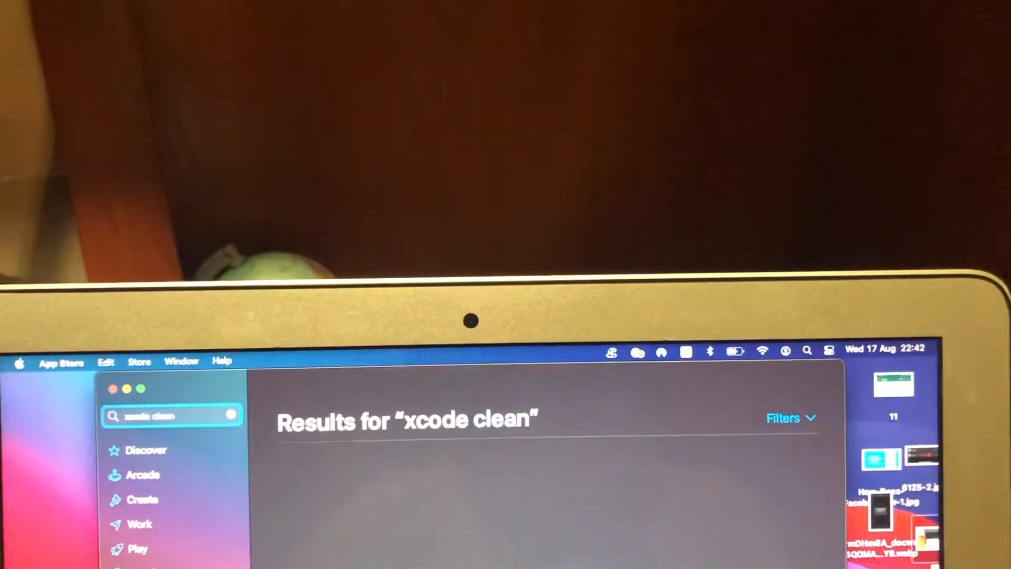